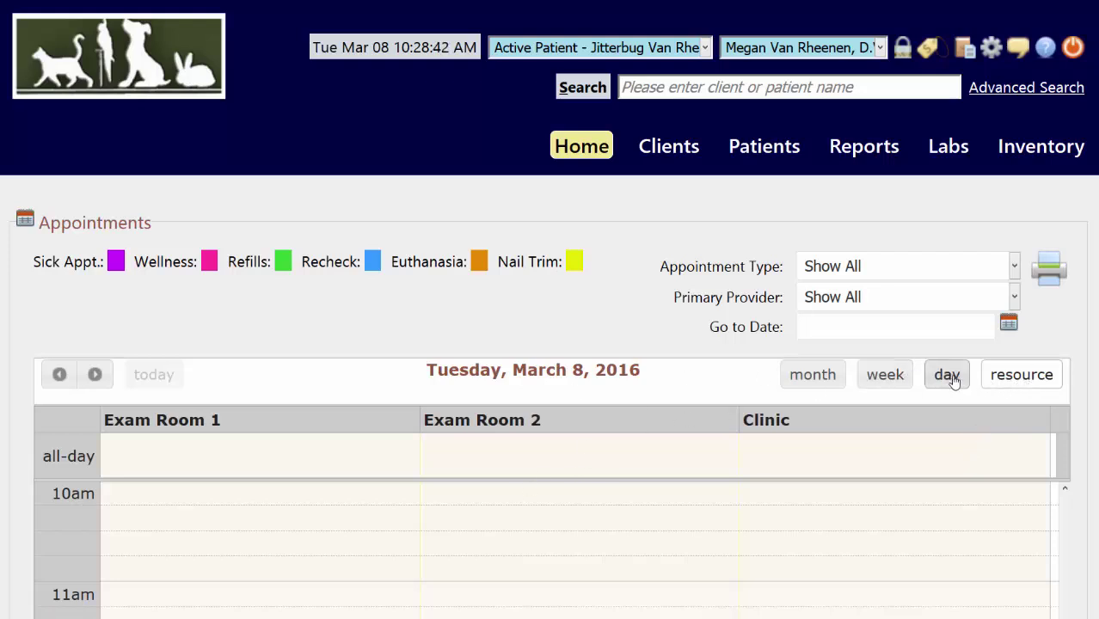
Show the appointment calendar in day, week and month views.
click(947, 375)
scroll(1043, 344, down, 2)
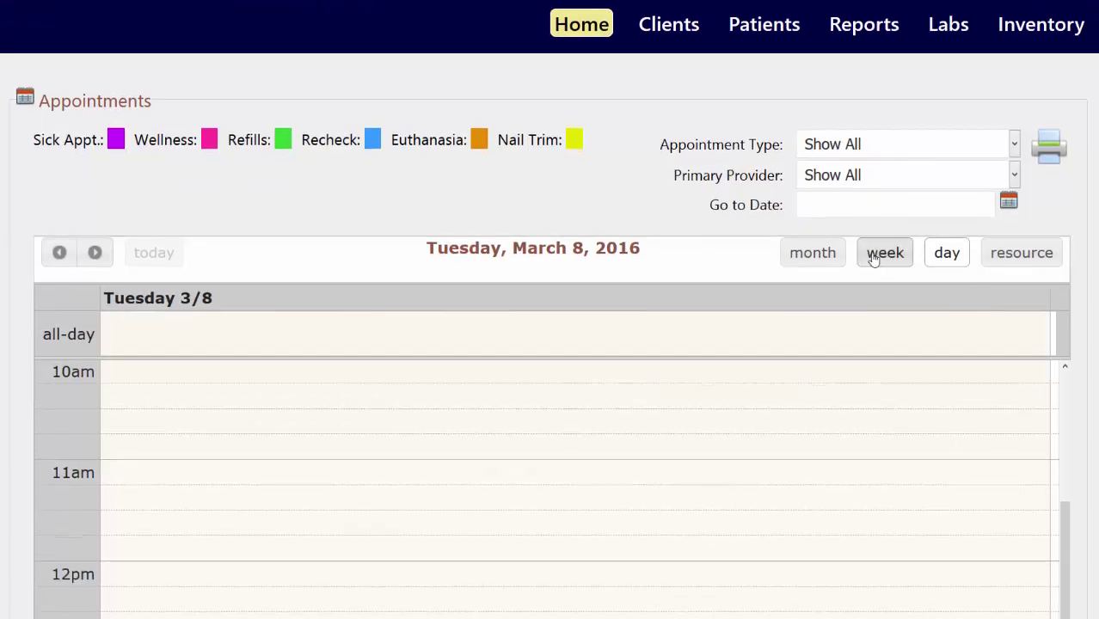
click(872, 258)
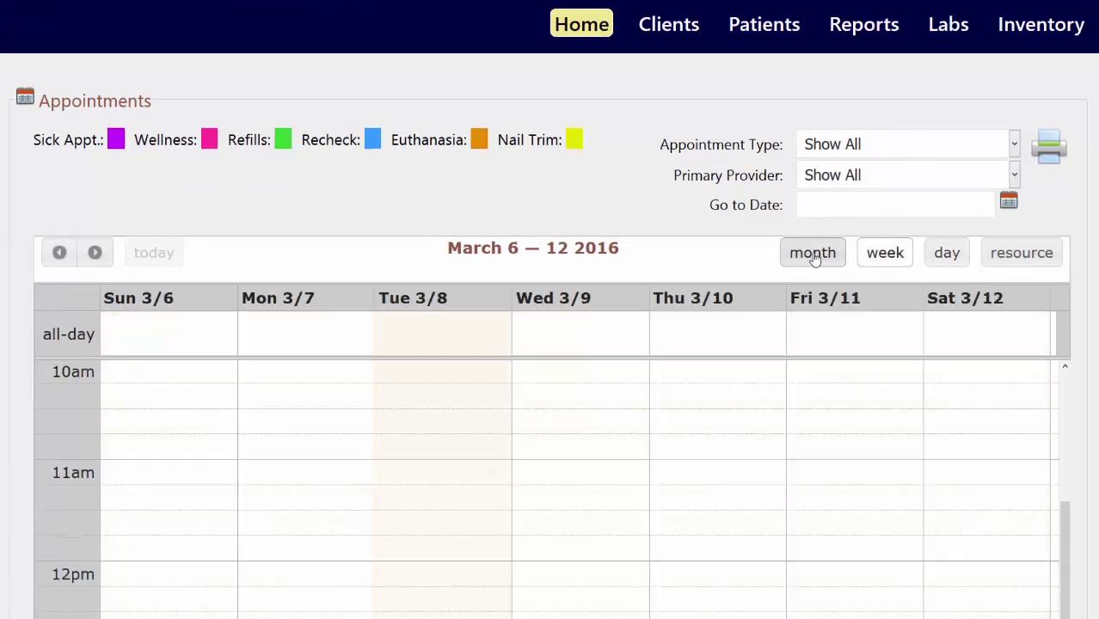
click(813, 255)
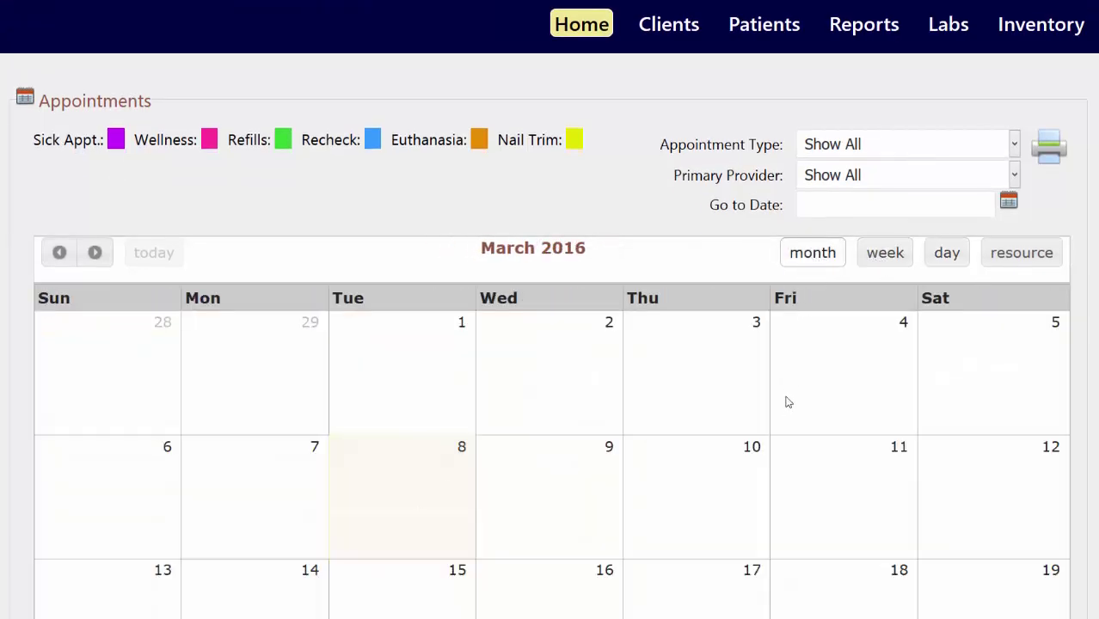
Go to 7/1/2016 in the appointment calendar, and return to today's date.
click(826, 205)
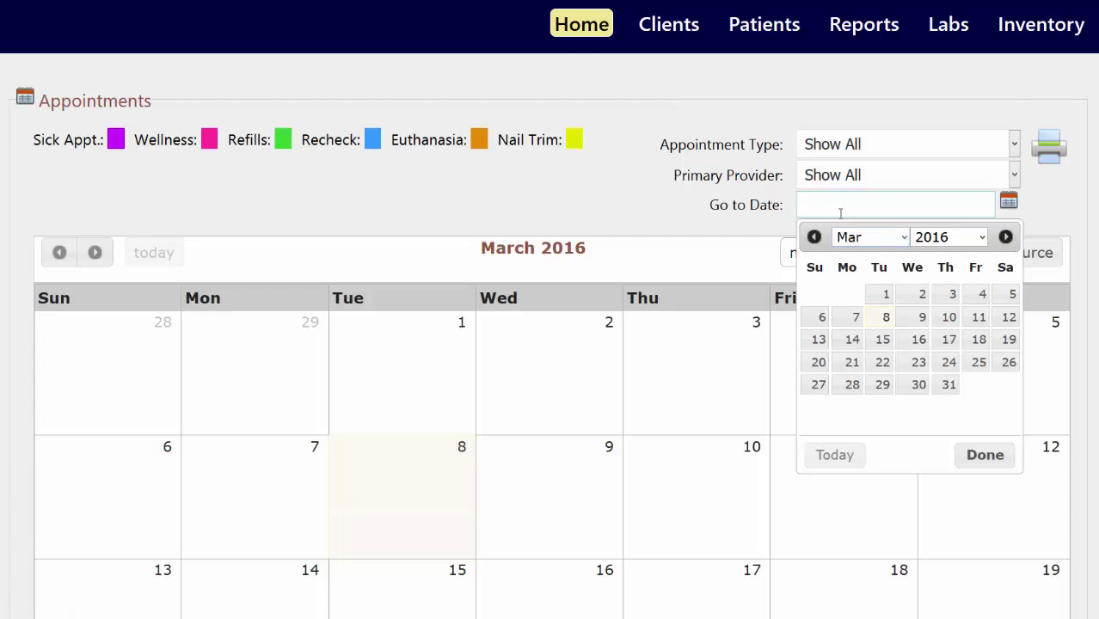
text(7/1/2016)
key(Return)
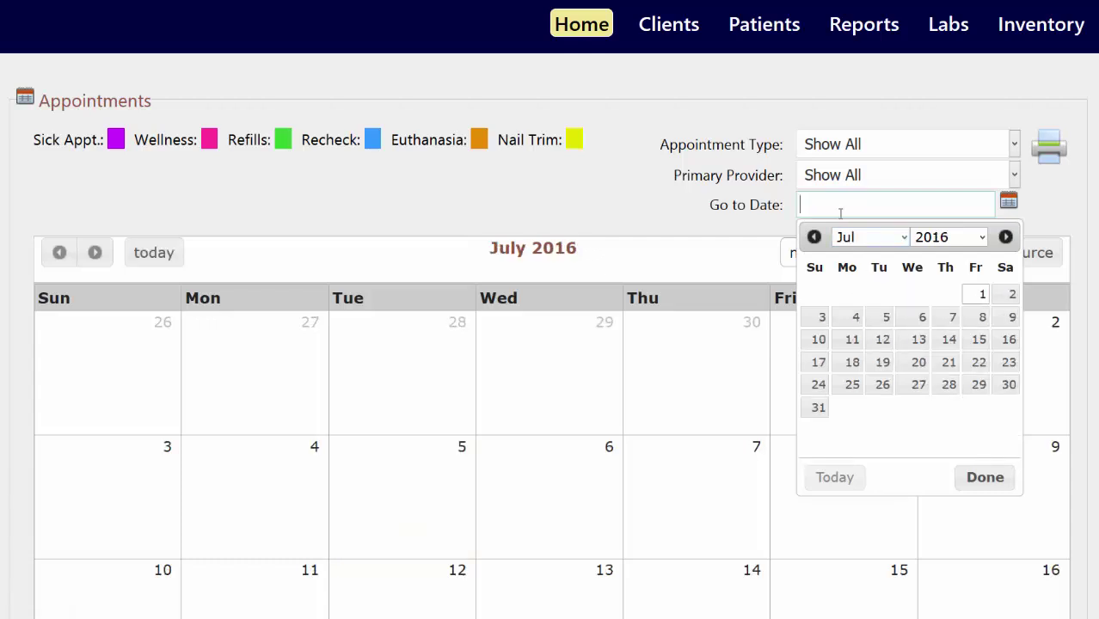
key(Tab)
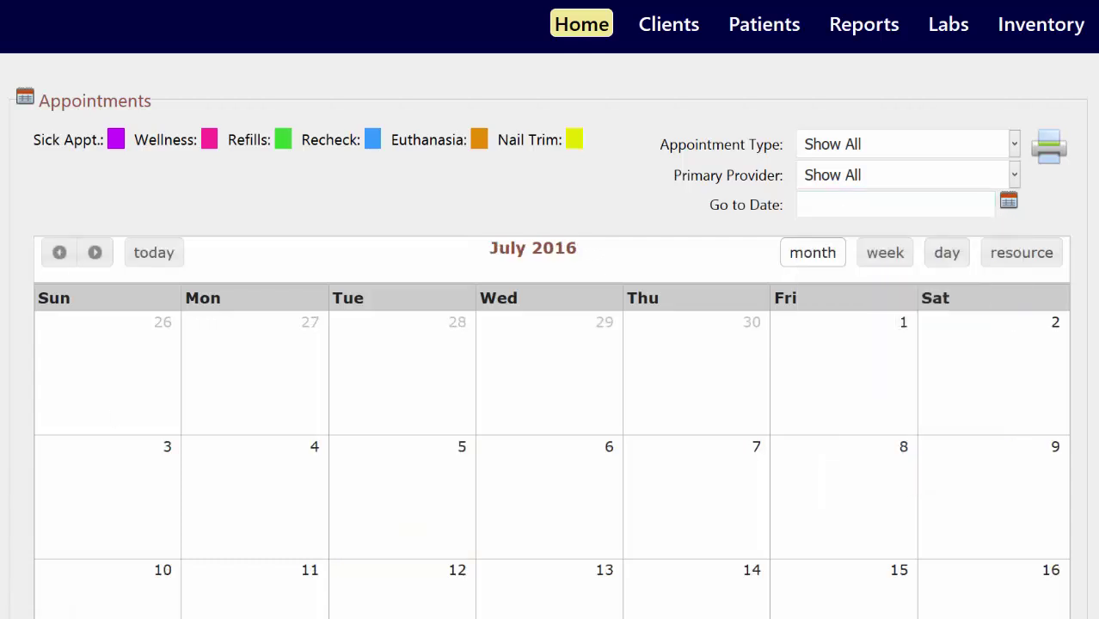
click(154, 256)
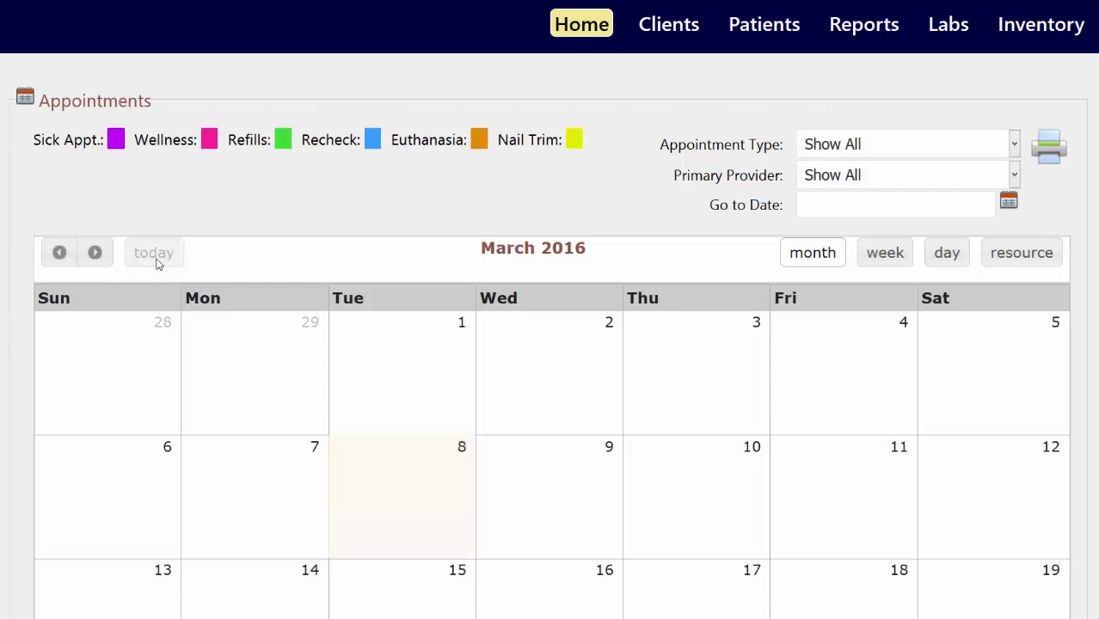
Switch the calendar to resource view and start a new visit in Exam Room 1 at 12:00 PM.
click(1046, 261)
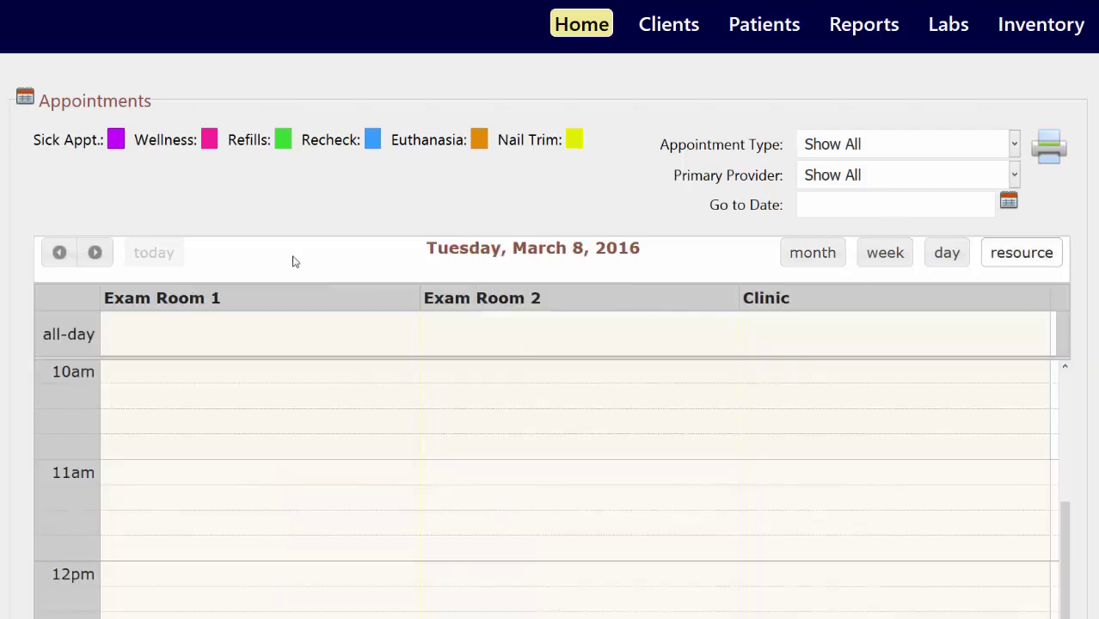
scroll(312, 250, down, 2)
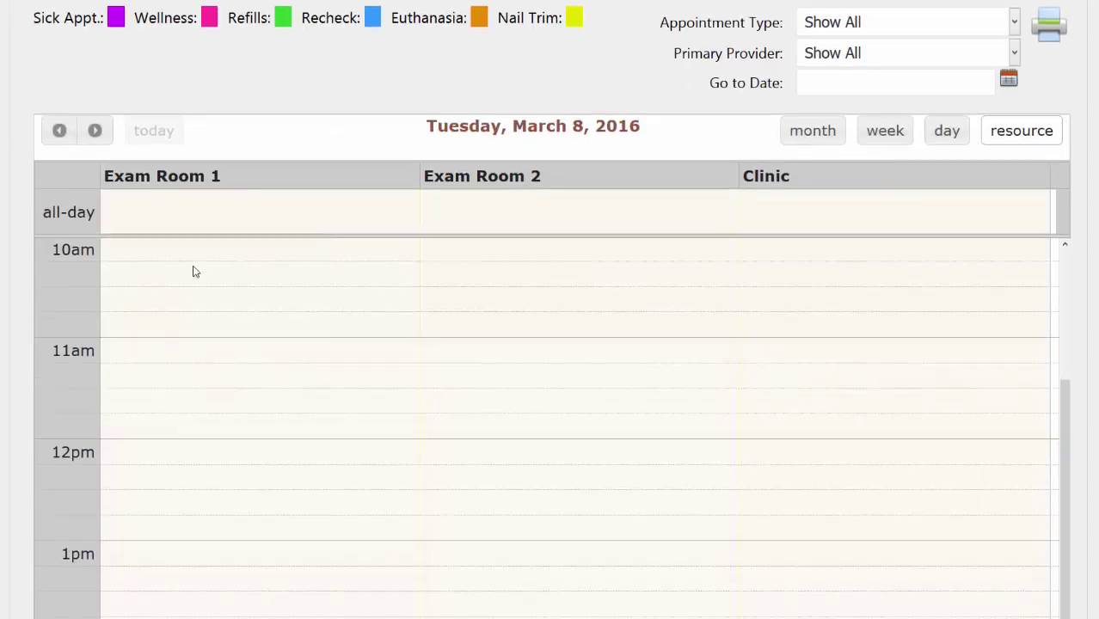
click(318, 458)
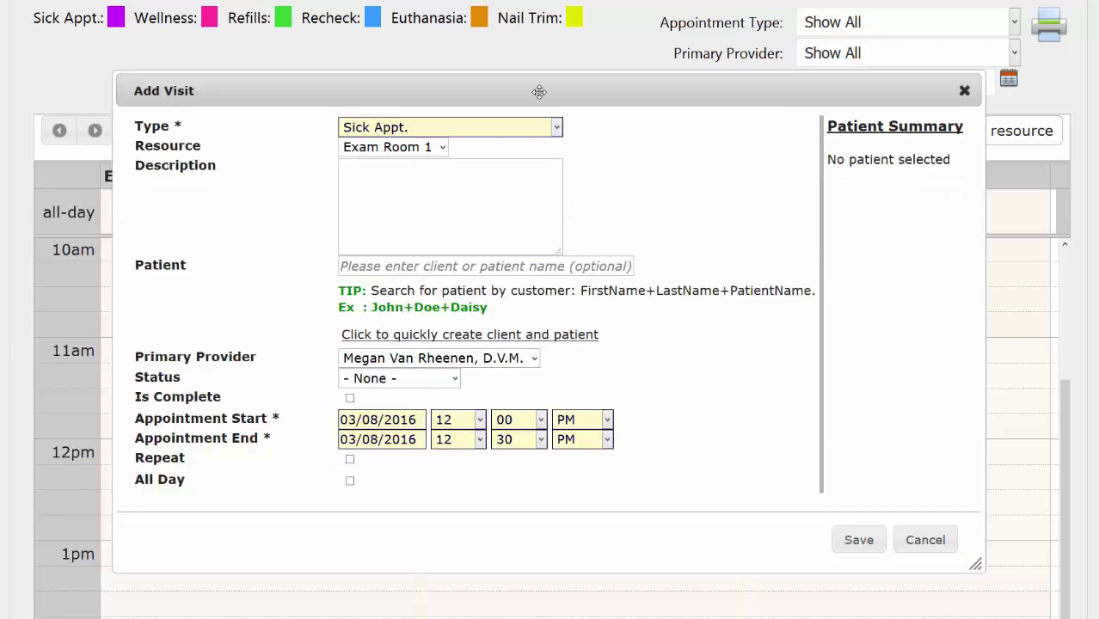
Set the visit type to Wellness, keep Exam Room 1 as the resource, and enter the description "Annual exam and vaccines".
click(539, 132)
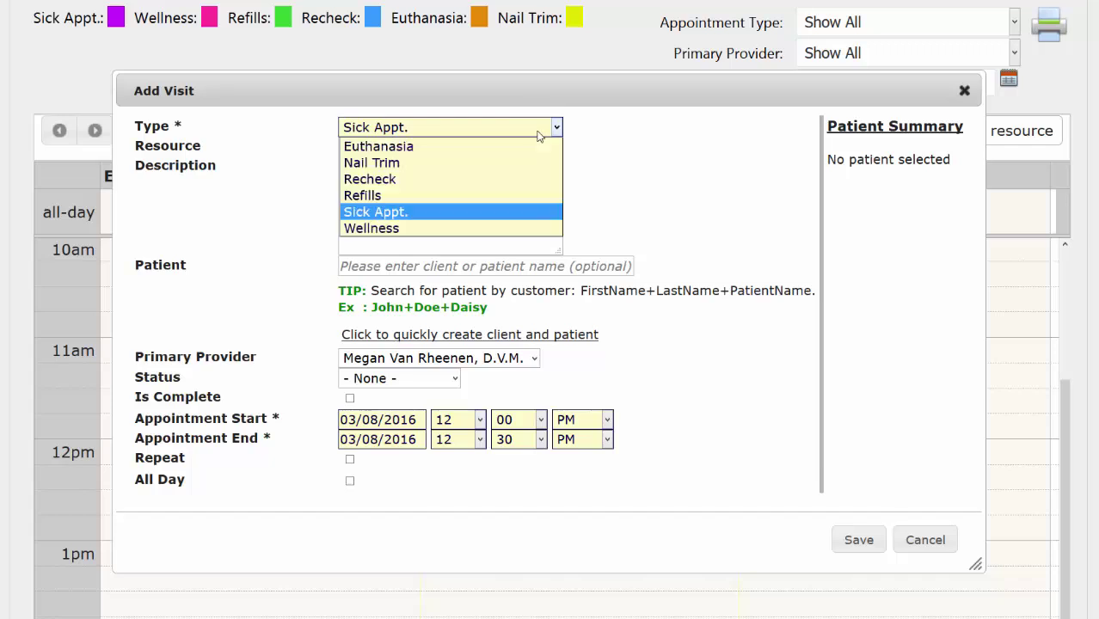
click(468, 228)
click(442, 147)
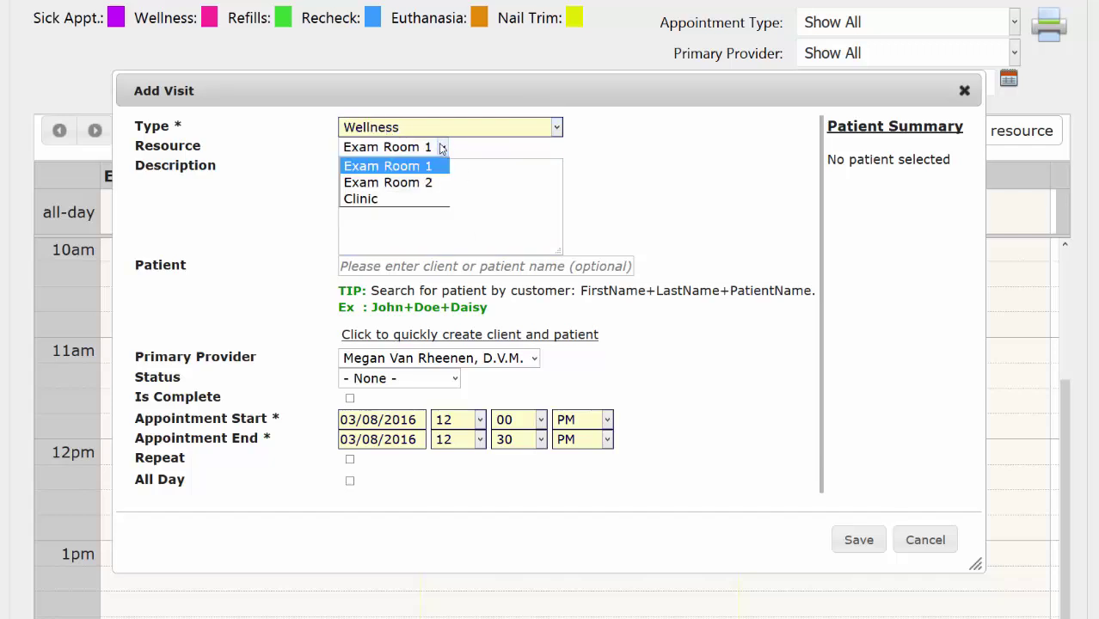
click(510, 184)
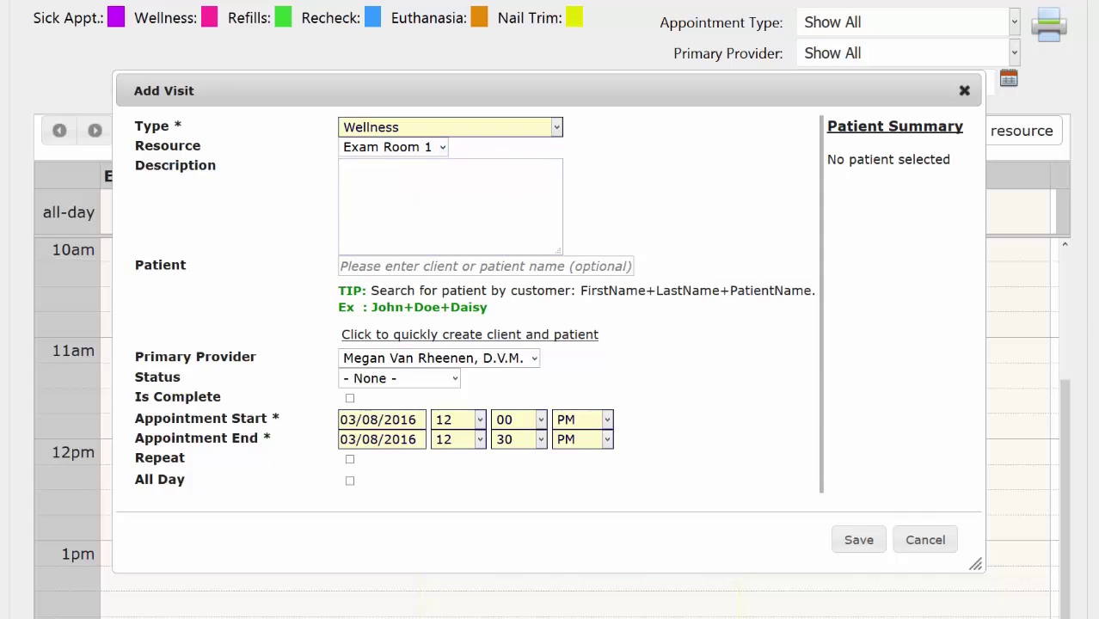
text(Annual exam and vaccines)
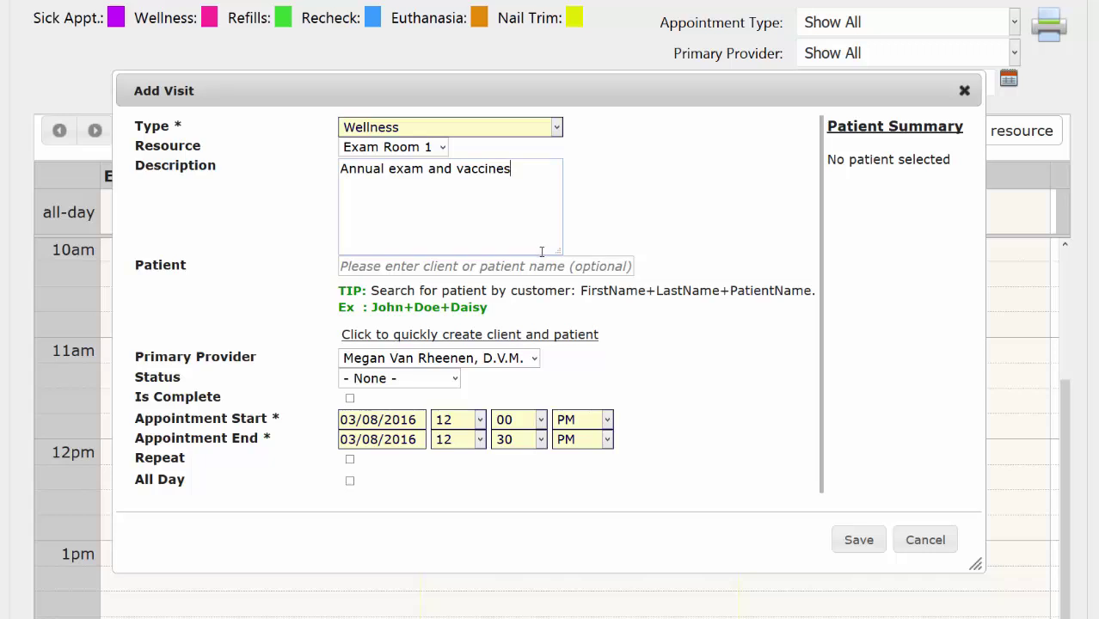
Find the patient "jitterbug", assign the matching canine to the visit and dismiss the patient alert.
click(539, 265)
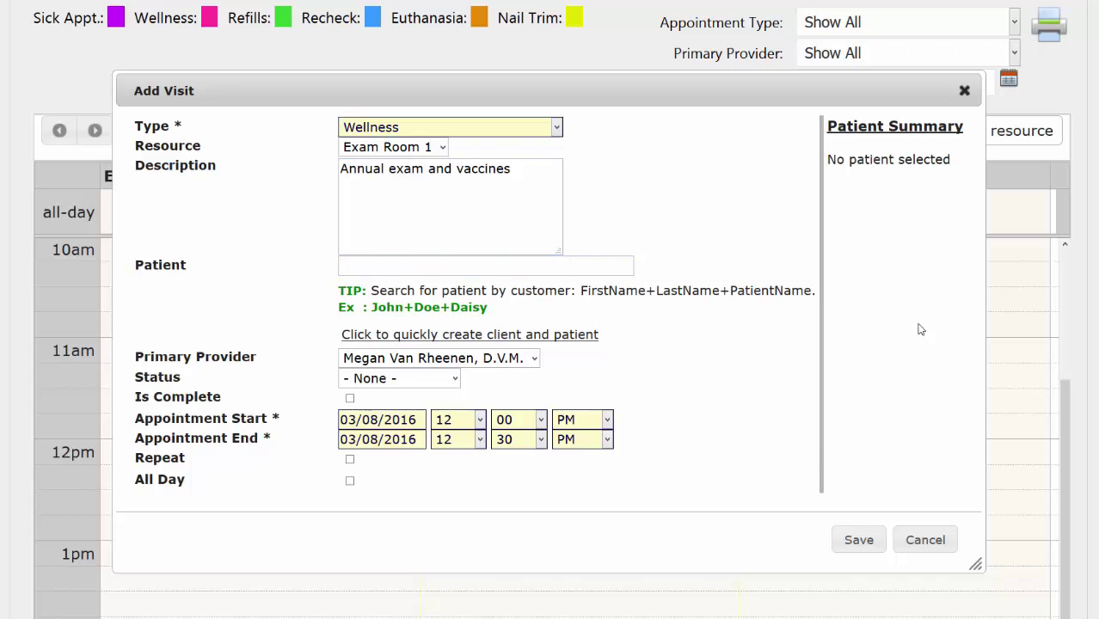
text(jitterbug)
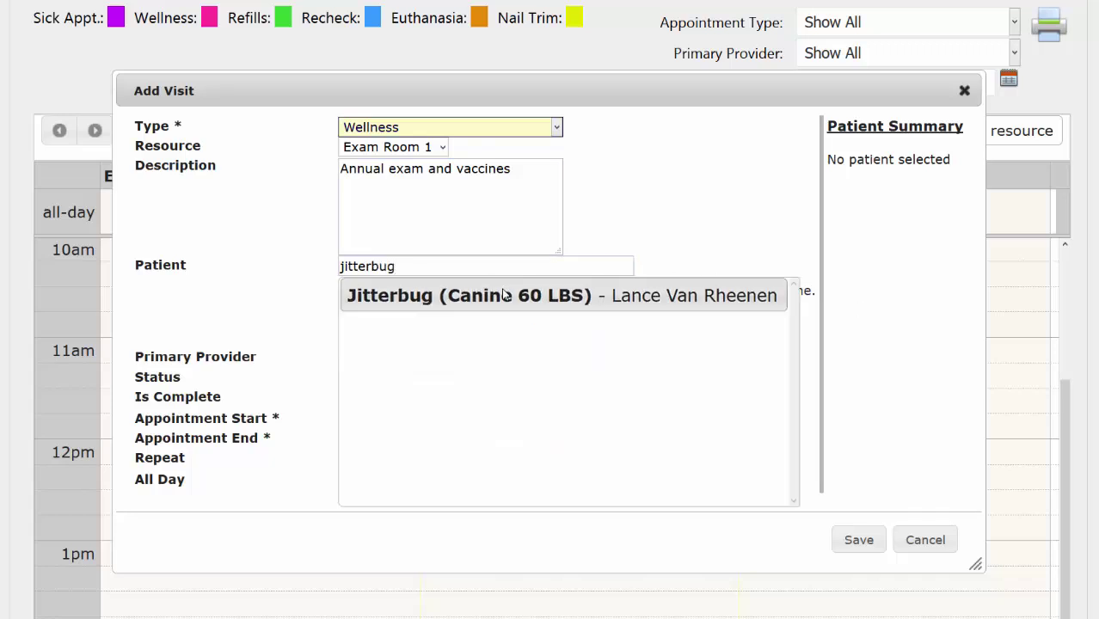
click(506, 296)
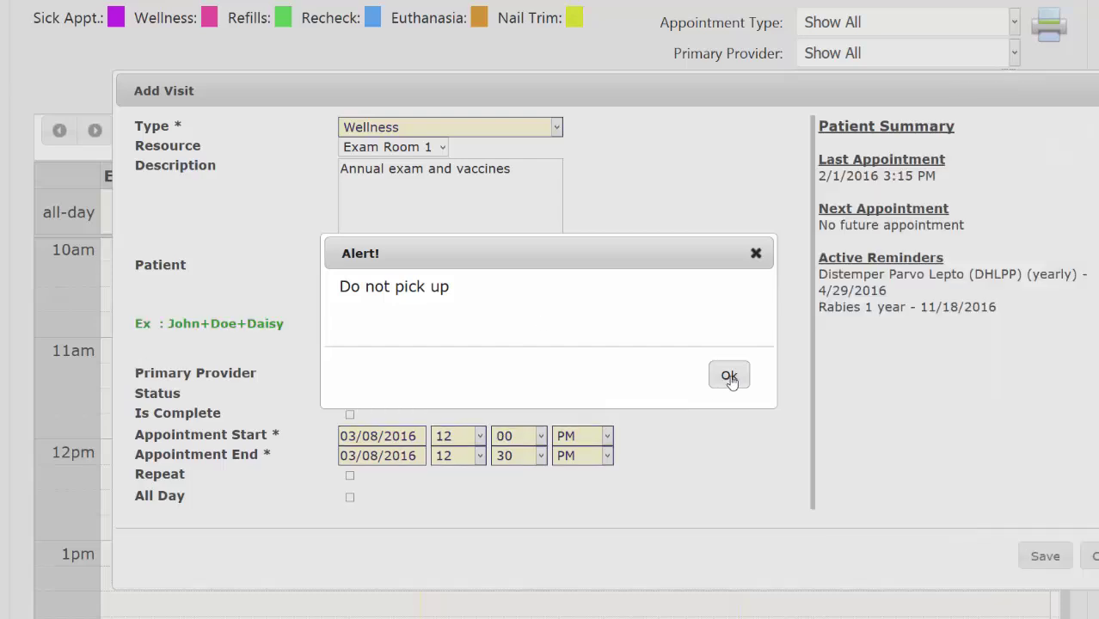
click(728, 376)
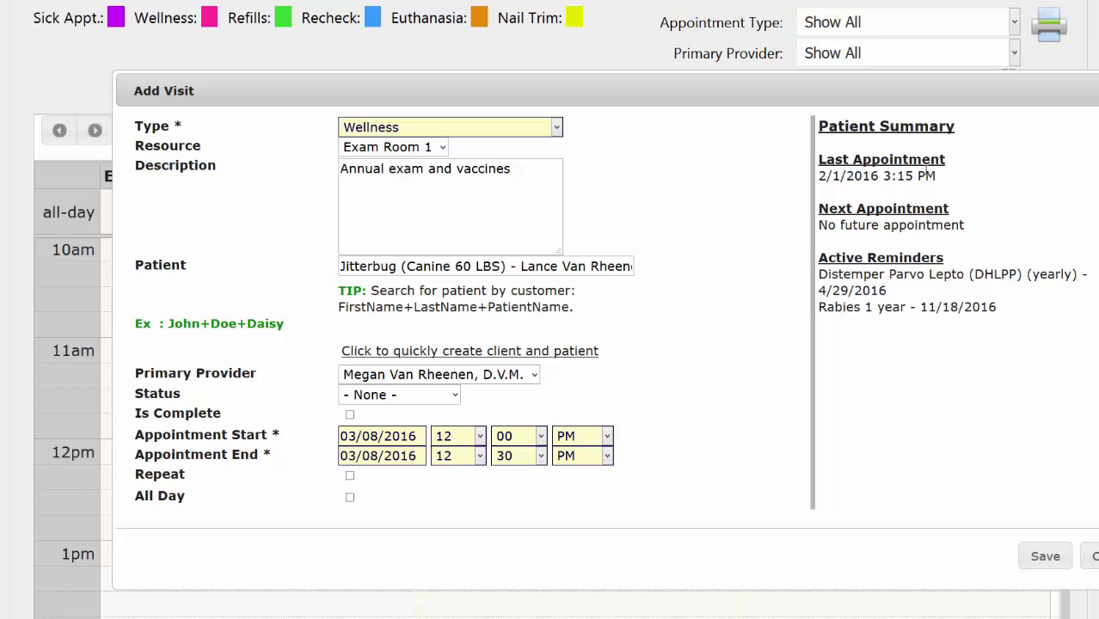
Load an existing client by searching "test" in the quick client and patient creation form, and cancel the form.
click(574, 359)
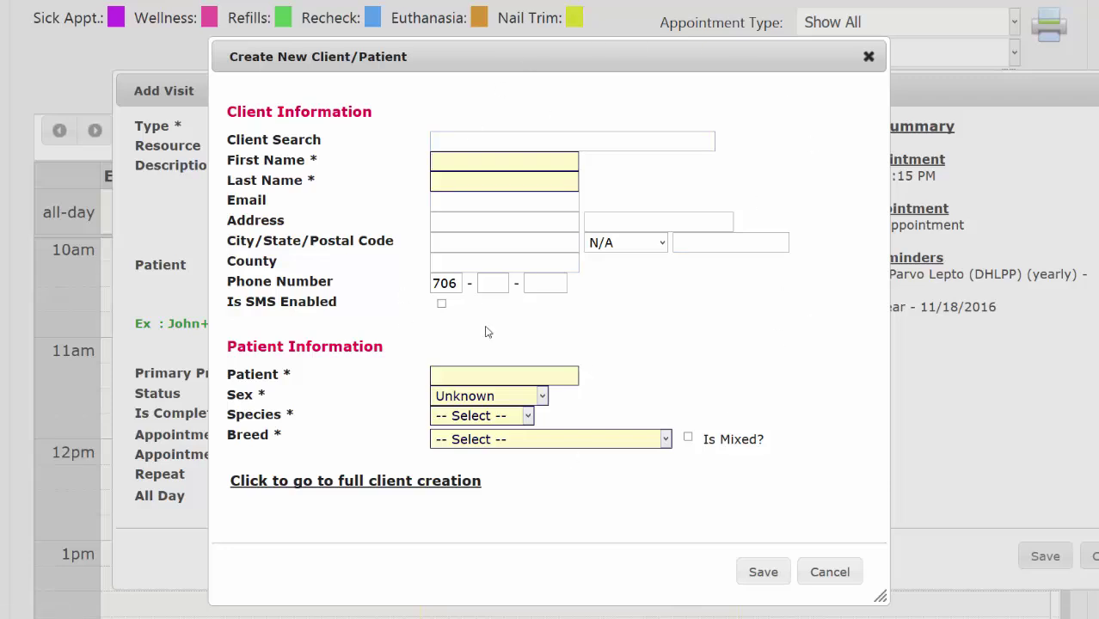
click(503, 141)
text(test)
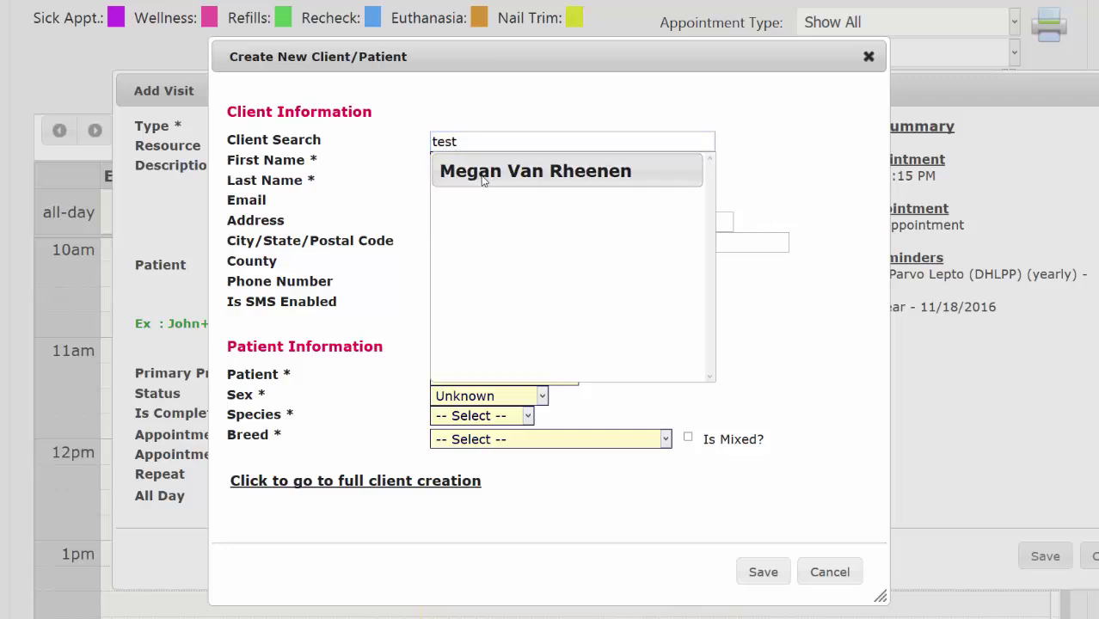
click(482, 175)
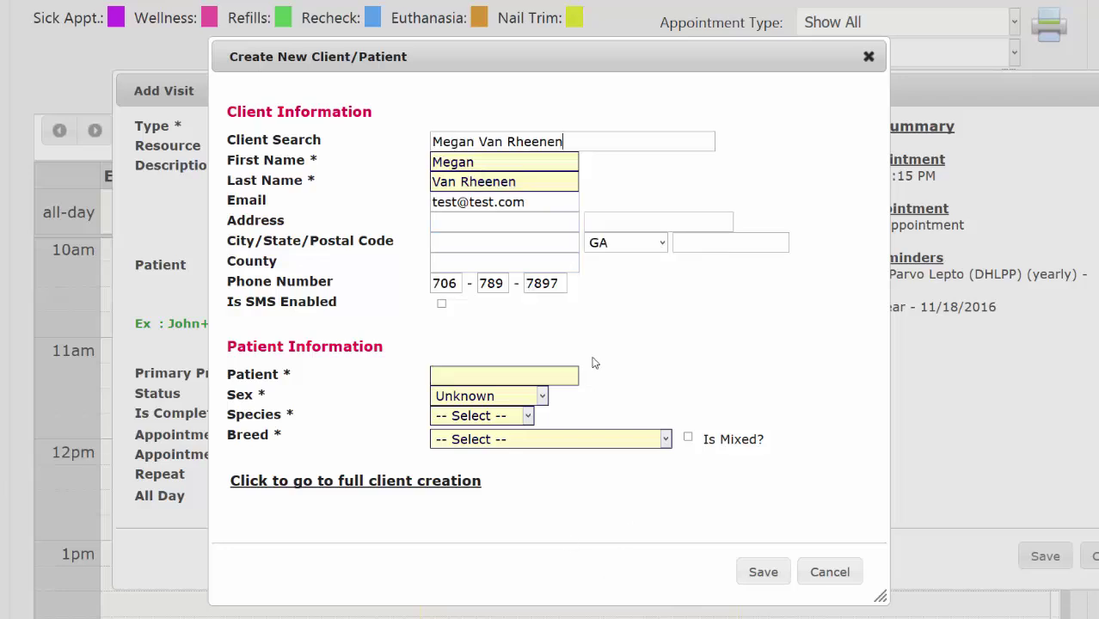
click(829, 573)
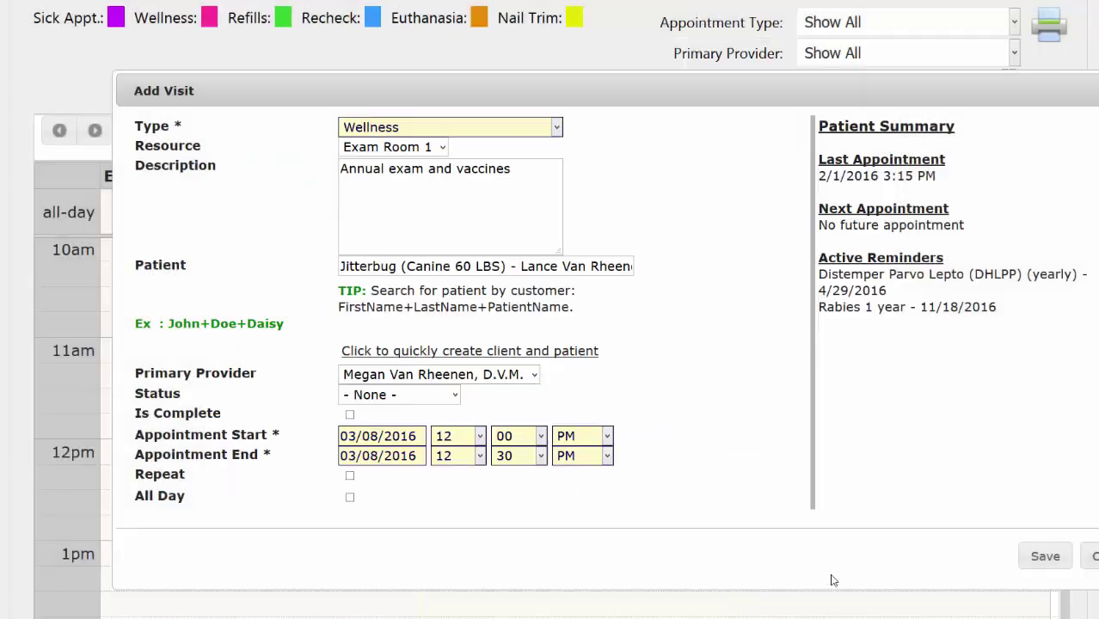
Check the visit's status choices, leaving it at None, and set the appointment end to 12:20 PM.
click(454, 396)
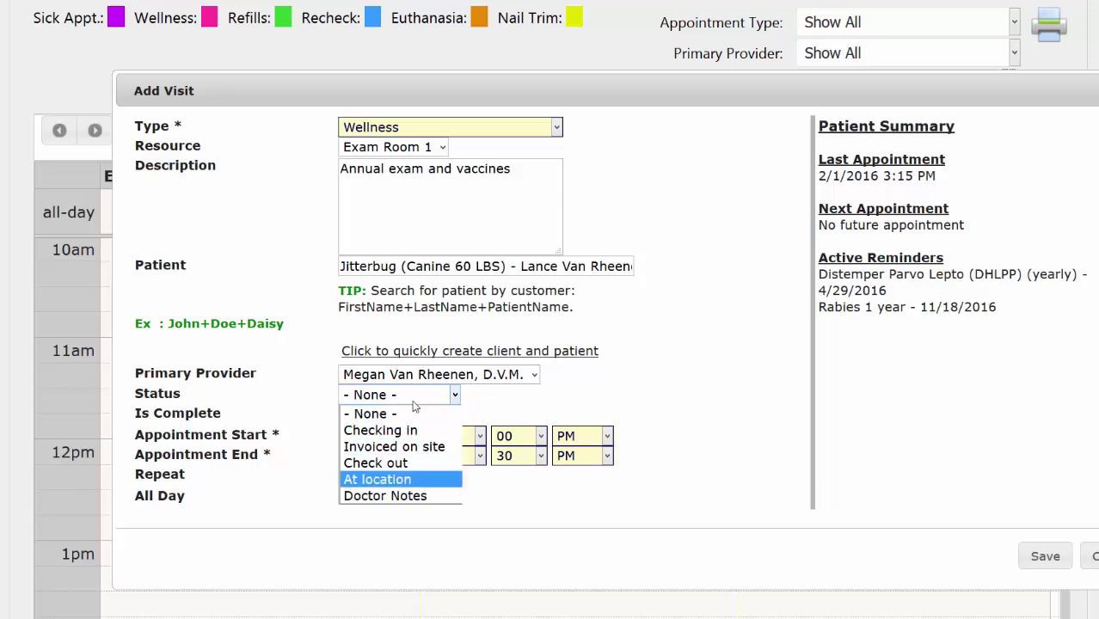
click(512, 411)
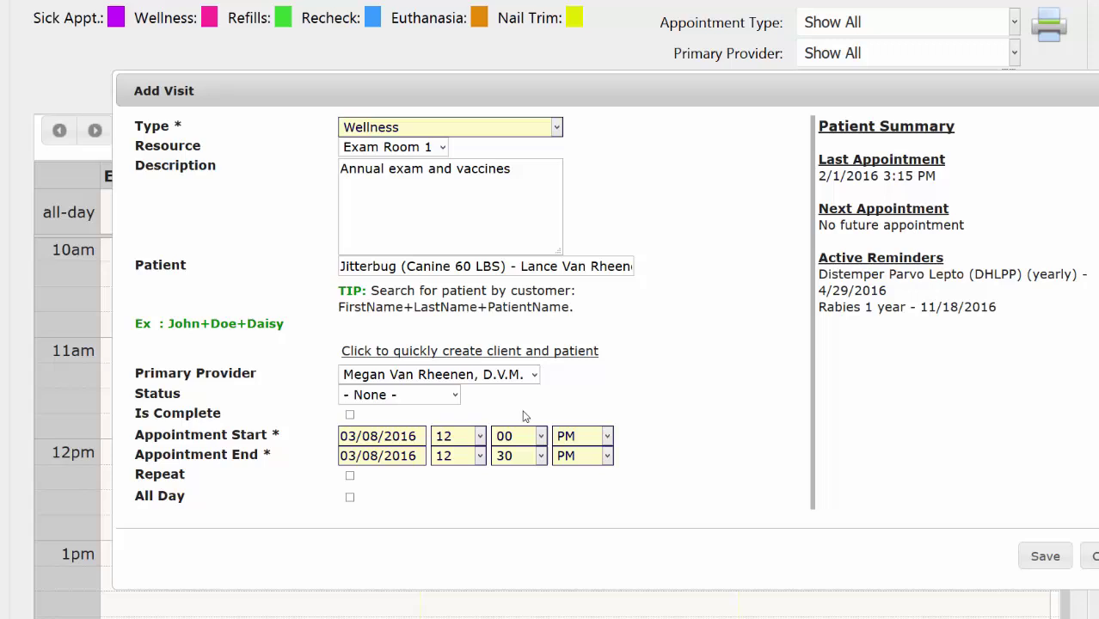
click(513, 457)
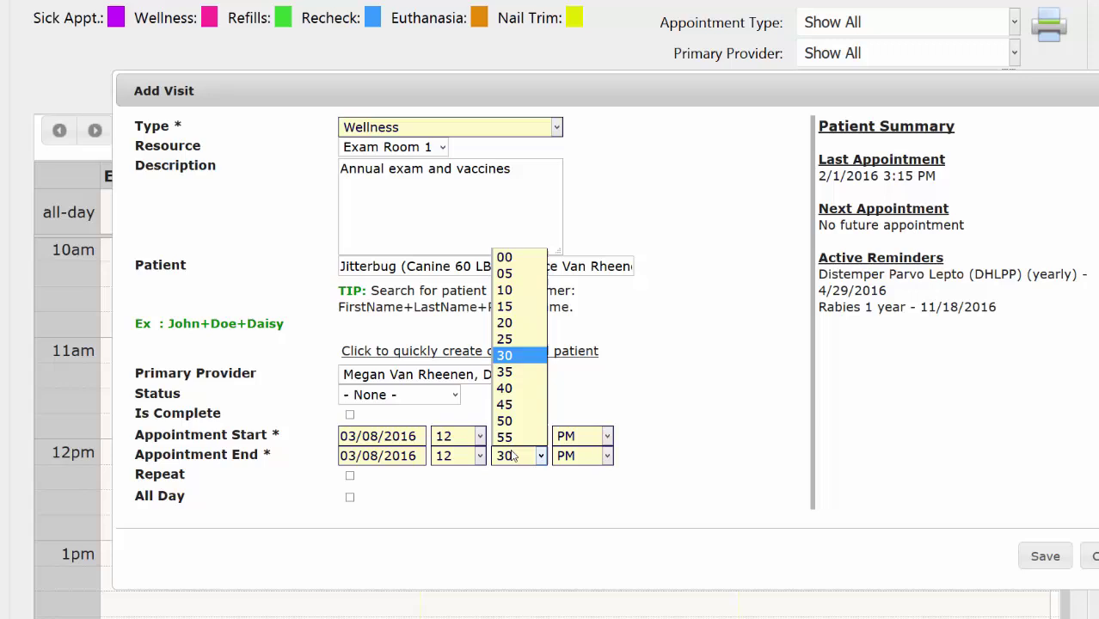
click(508, 323)
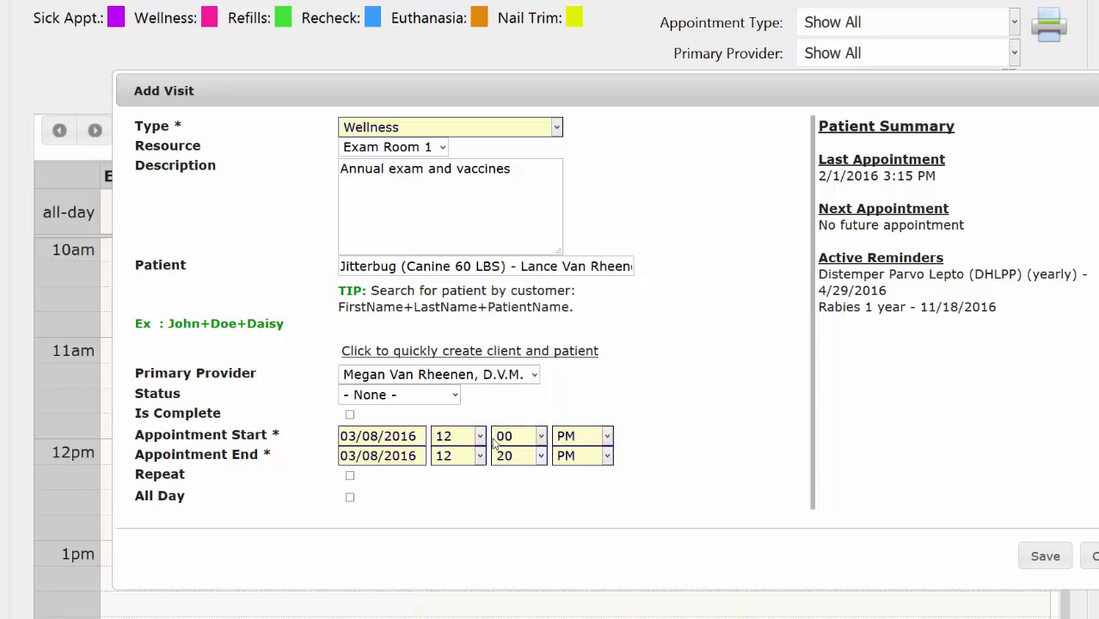
Set the visit to repeat weekly on Monday, ending after 3 occurrences.
click(350, 477)
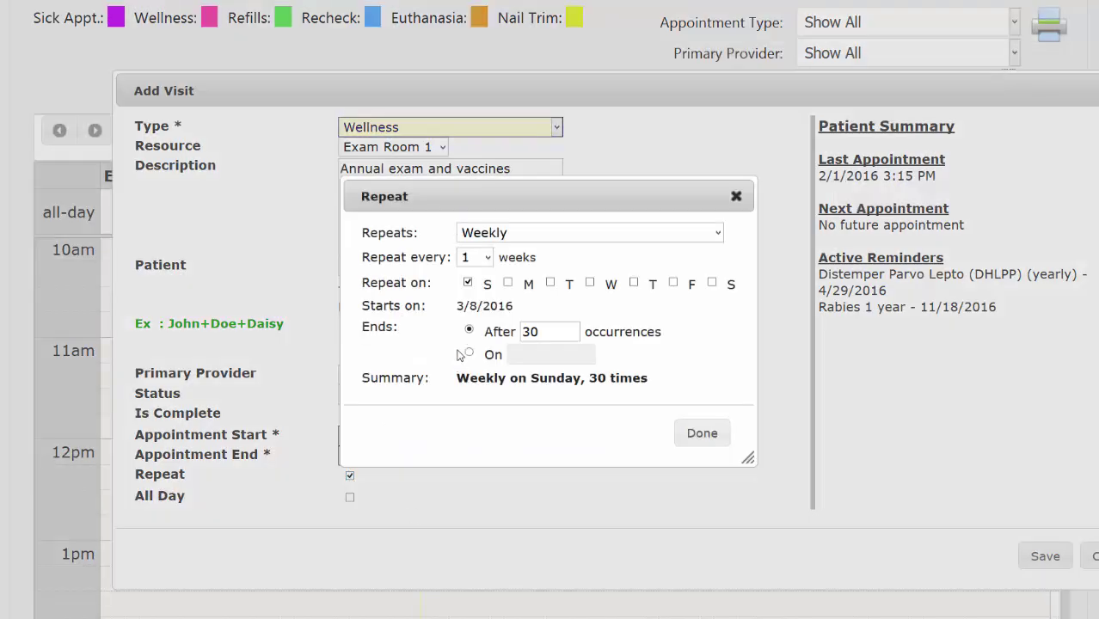
click(468, 284)
click(508, 283)
click(555, 334)
key(BackSpace)
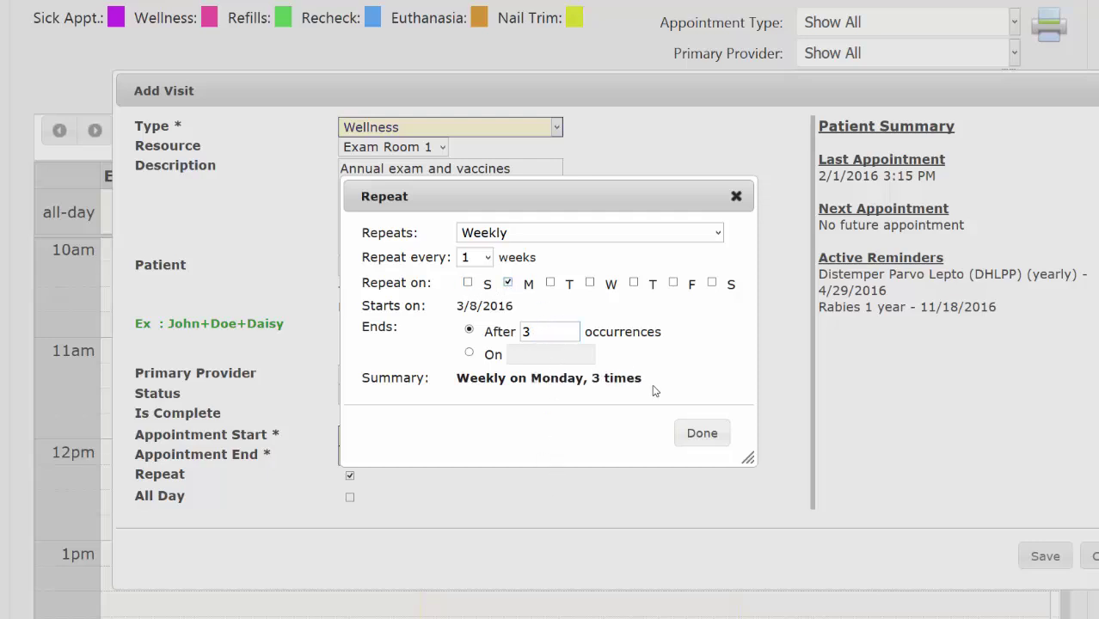
drag(642, 388, 453, 396)
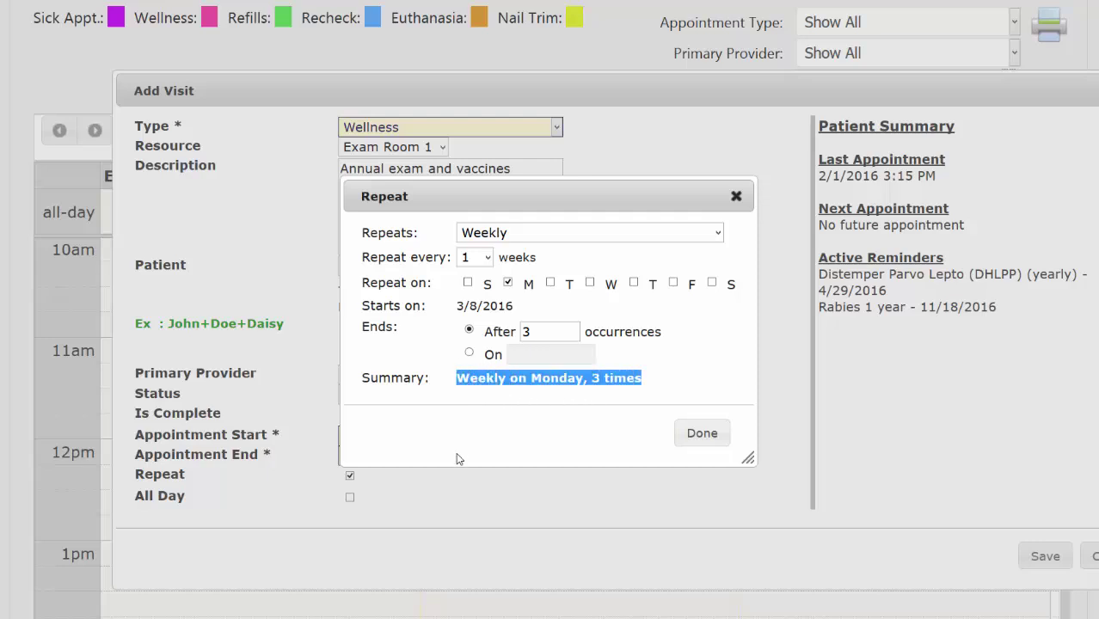
click(697, 440)
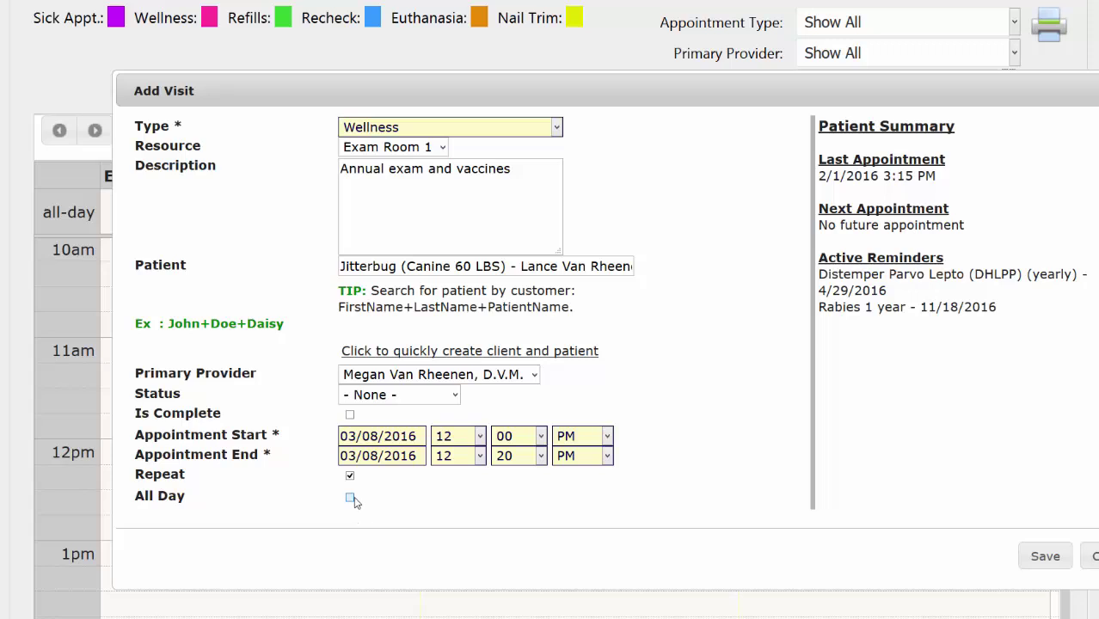
Clear the visit's Repeat and All Day options and save the visit.
click(350, 498)
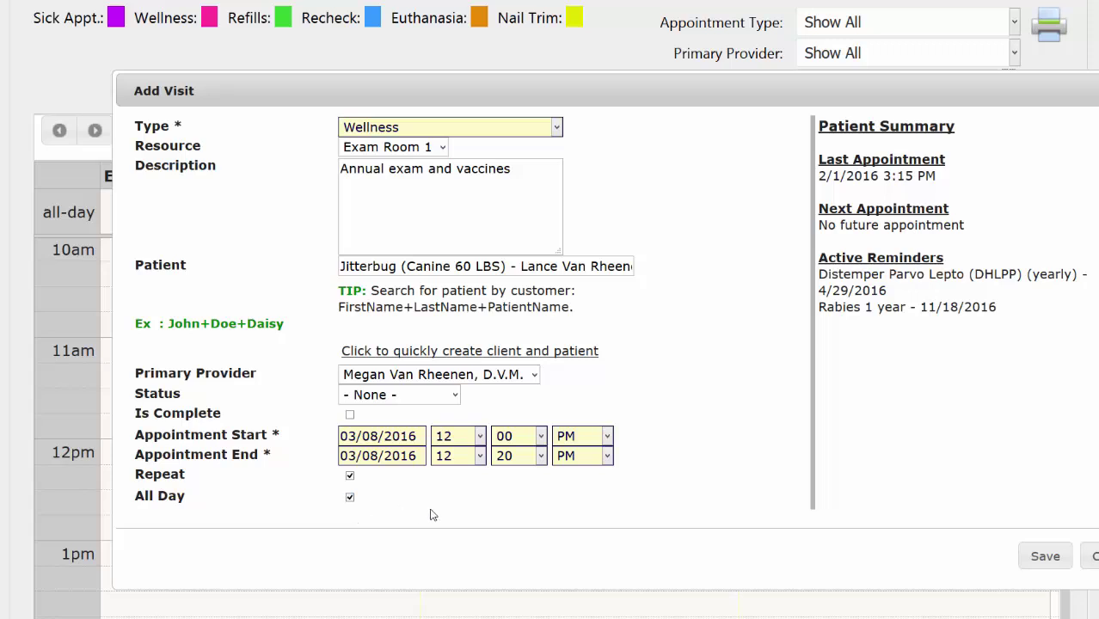
click(350, 476)
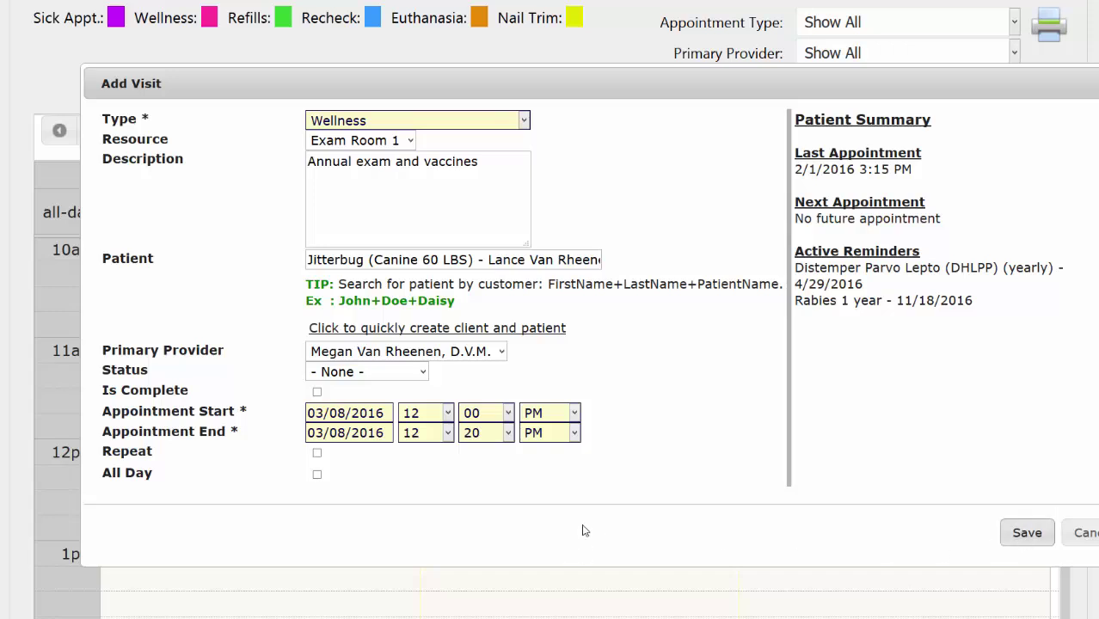
key(Escape)
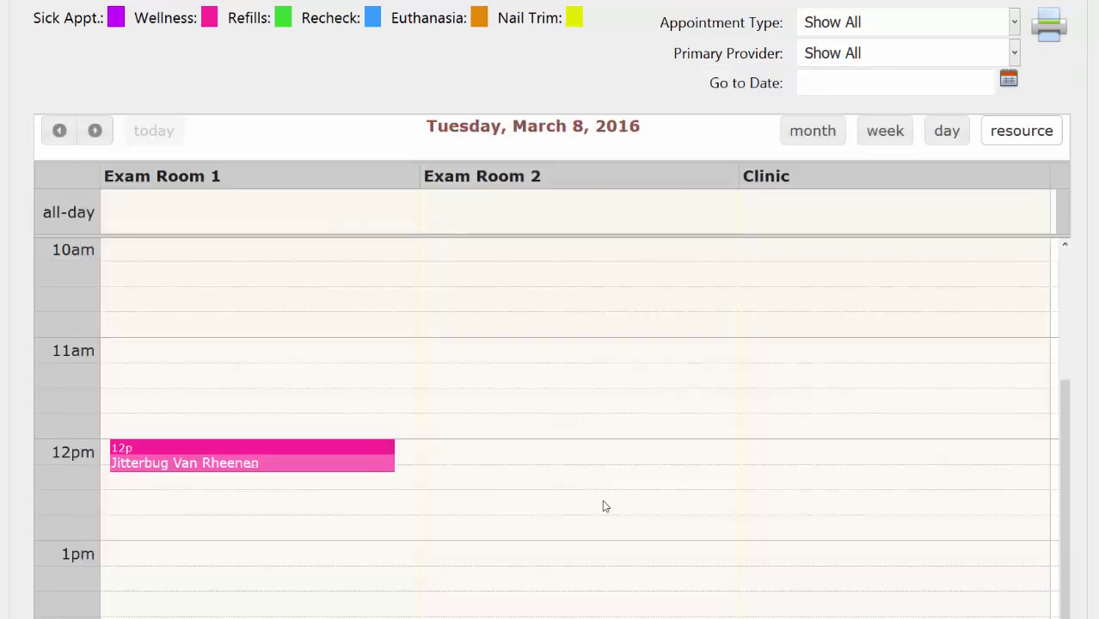
View the highlights of the 12 PM visit in Exam Room 1 and bring up its available actions.
mouse_move(357, 464)
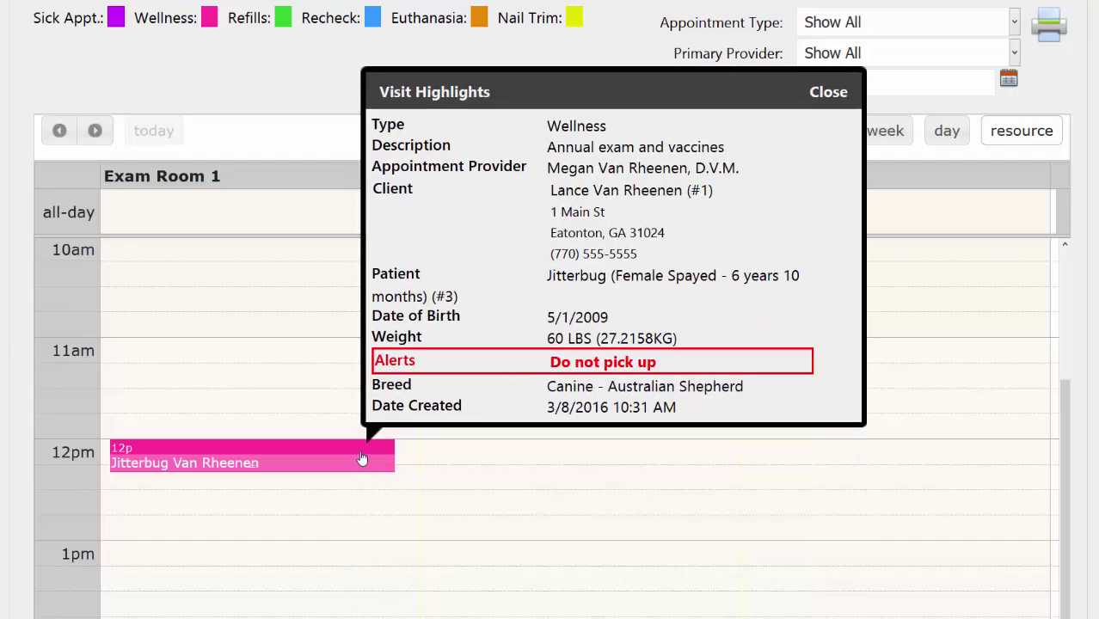
right_click(358, 462)
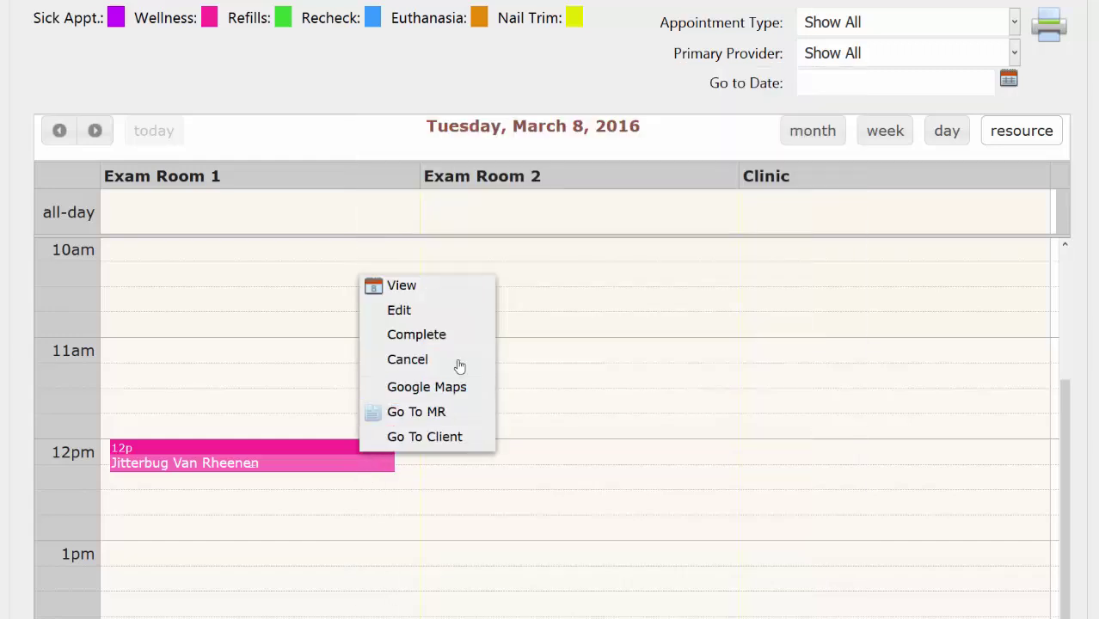